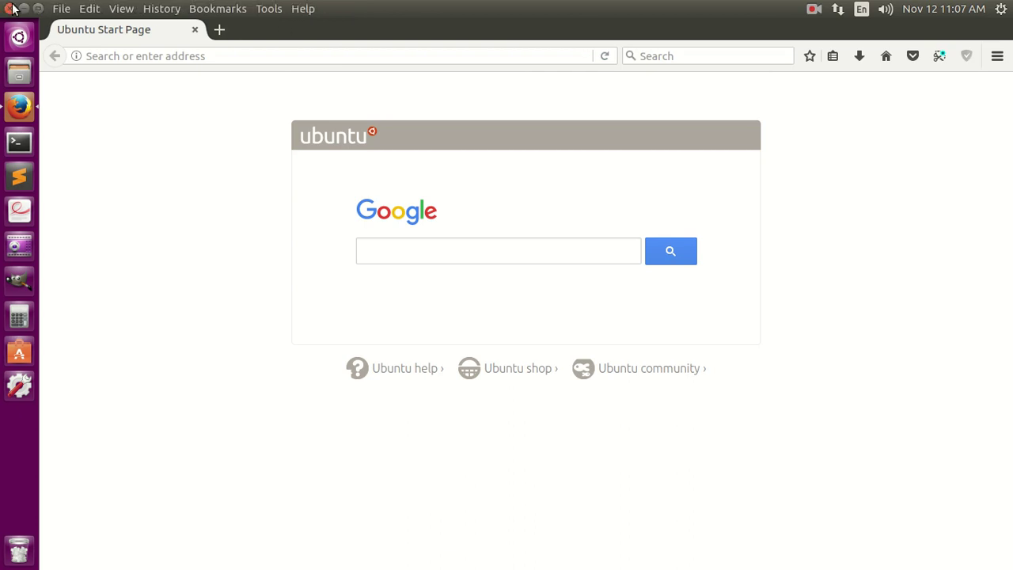
Step: Close the Firefox window, search the Dash for 'ch', then dismiss it without launching anything
click(10, 9)
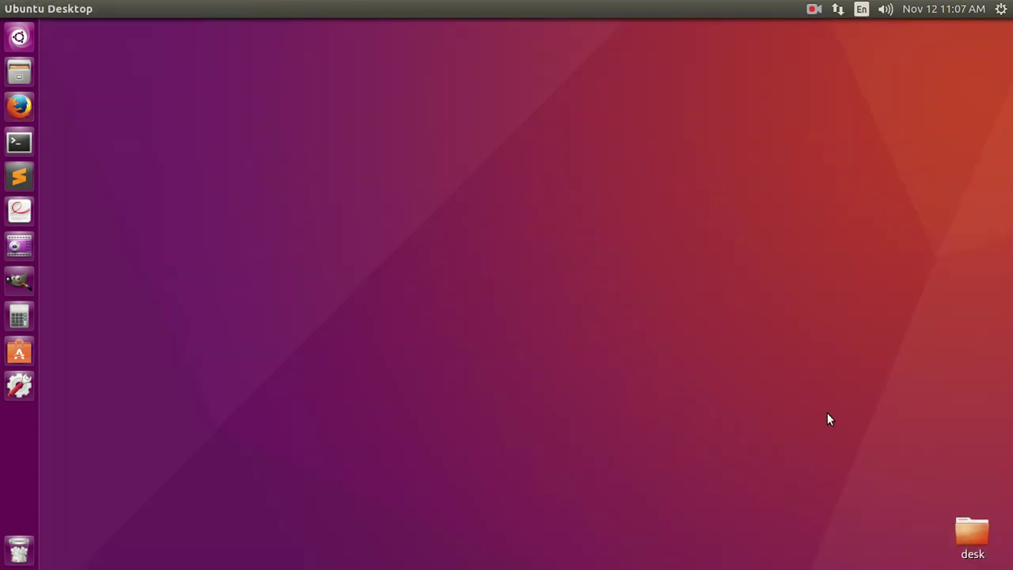
click(18, 39)
text(ch)
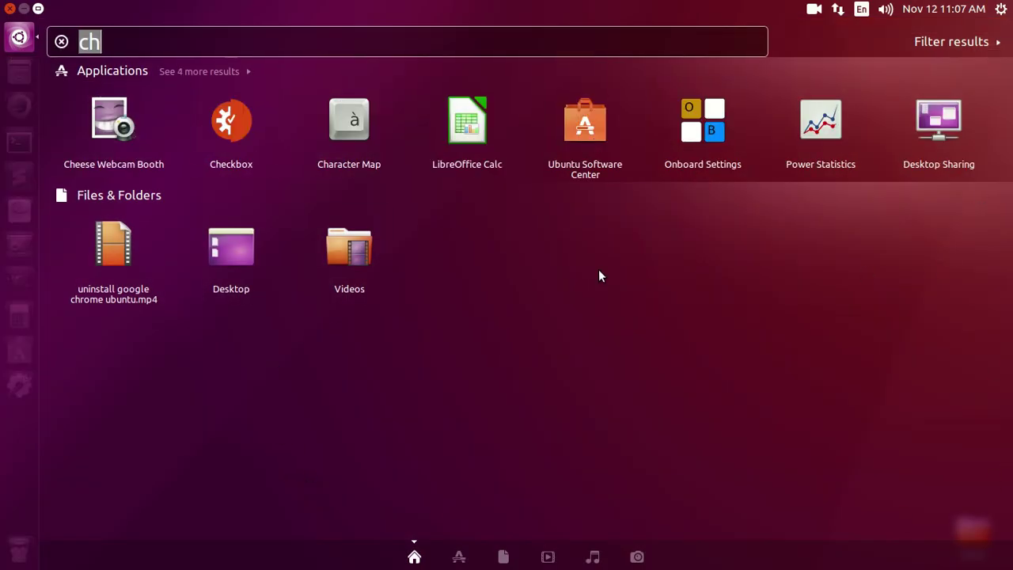
click(10, 8)
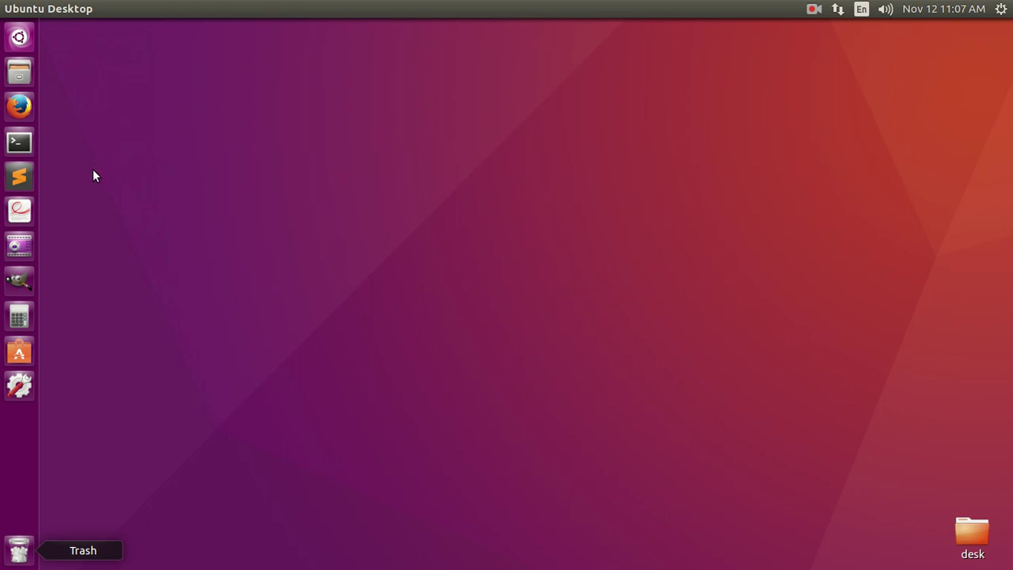
Step: Relaunch Firefox and run a Google search for the 'google chrome' suggestion
click(19, 105)
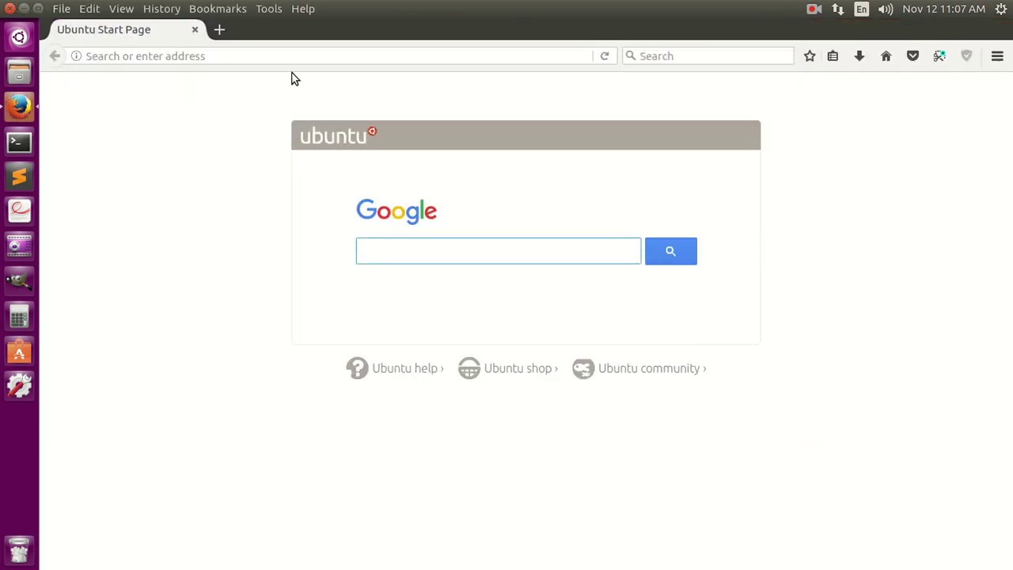
click(689, 55)
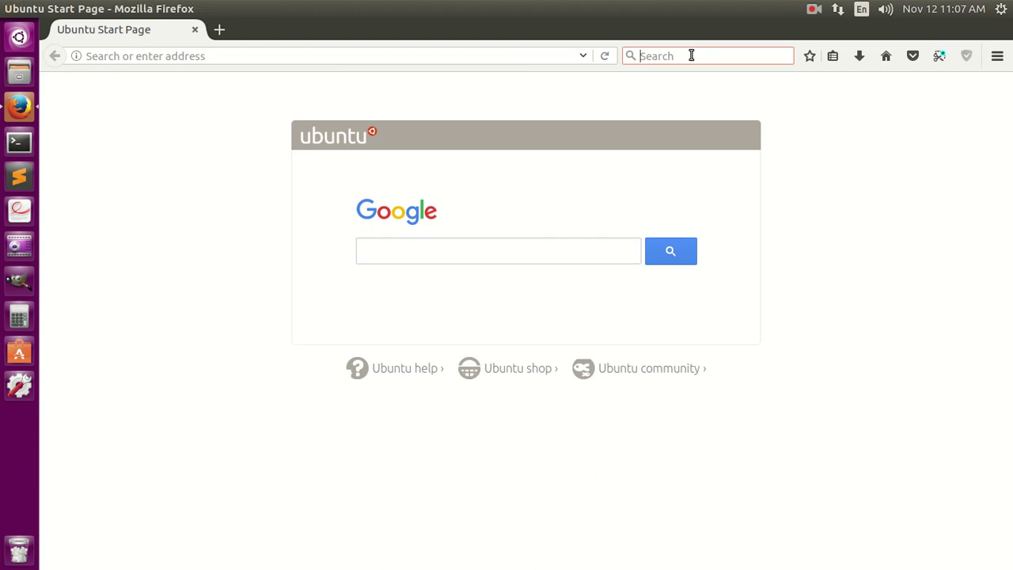
click(571, 249)
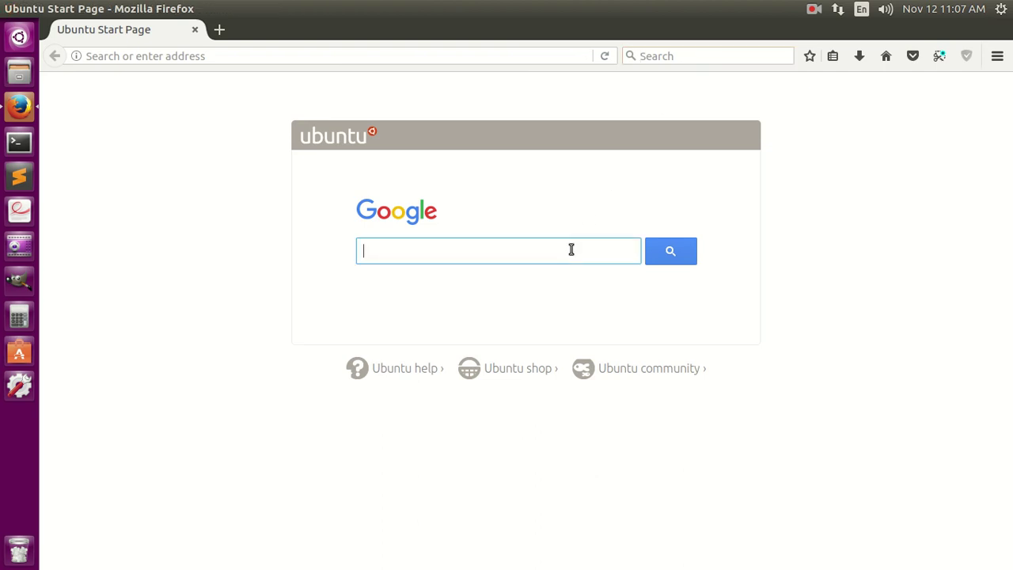
text(google)
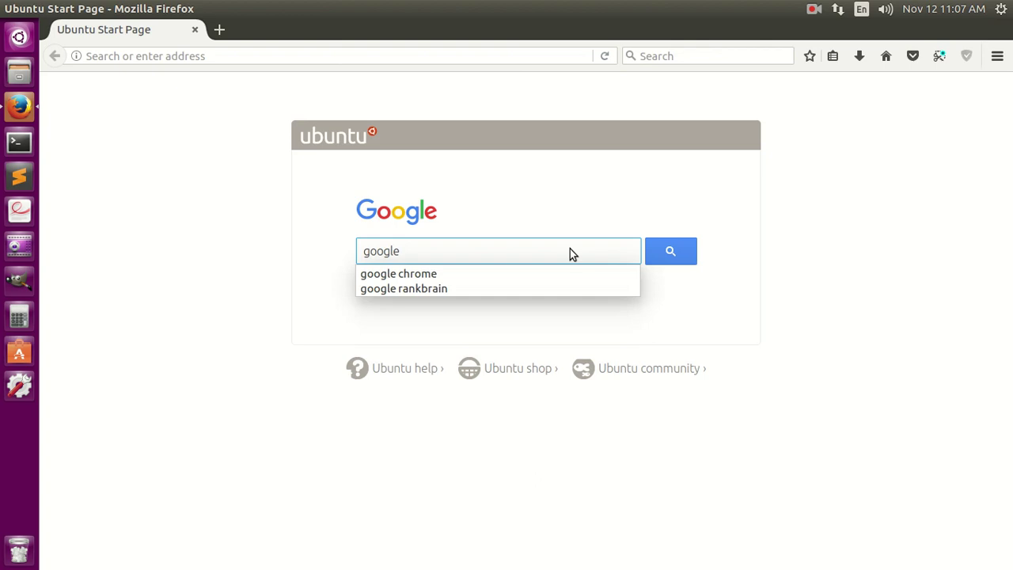
key(Down)
key(Return)
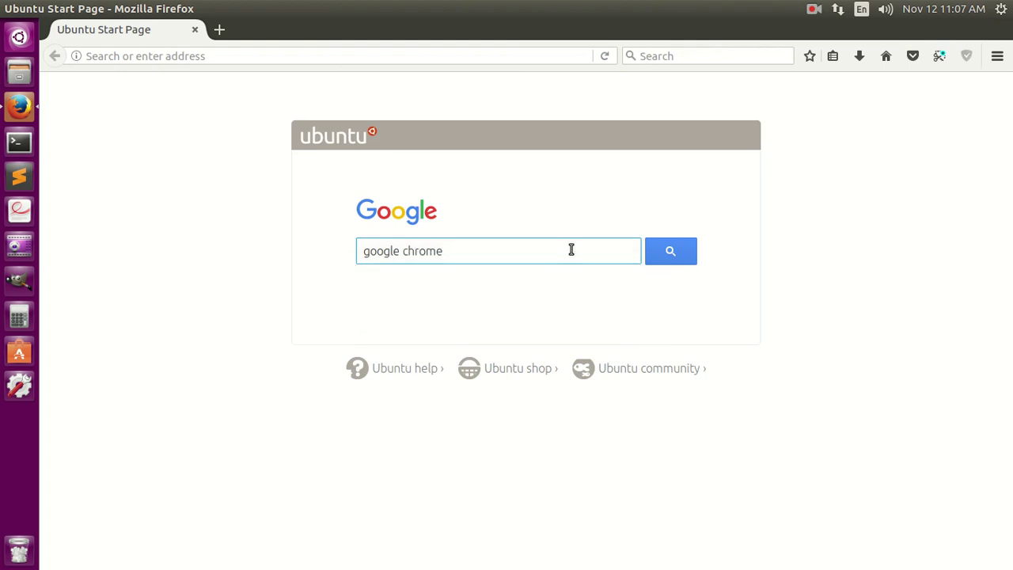
click(664, 260)
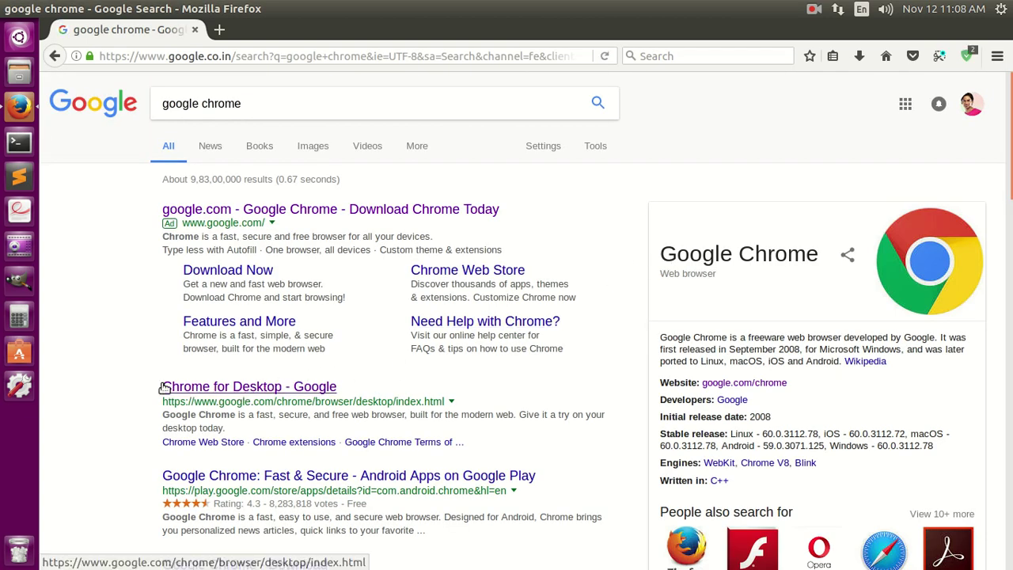
Step: Open the 'Chrome for Desktop - Google' result and close the search results tab
click(331, 395)
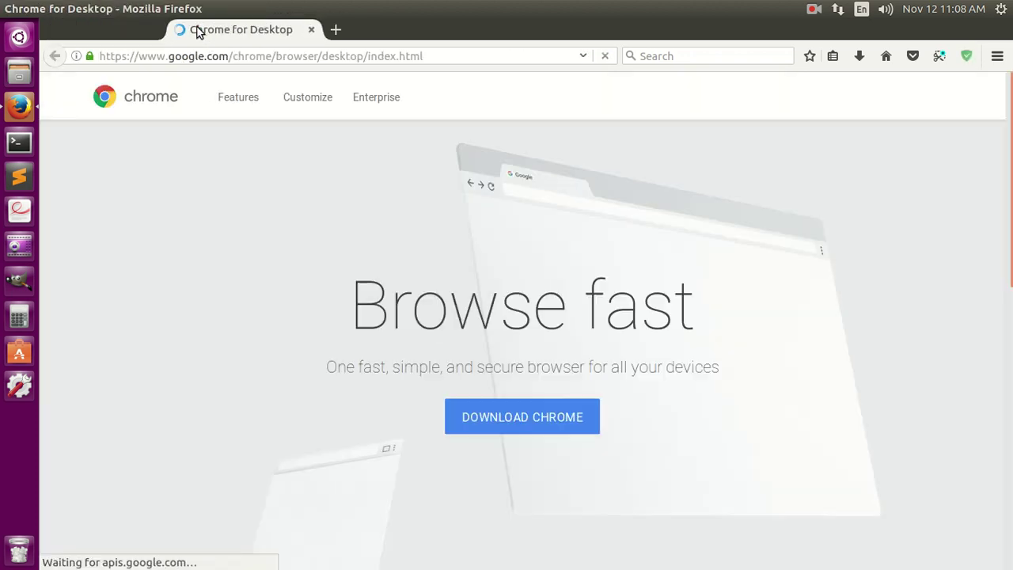
click(196, 30)
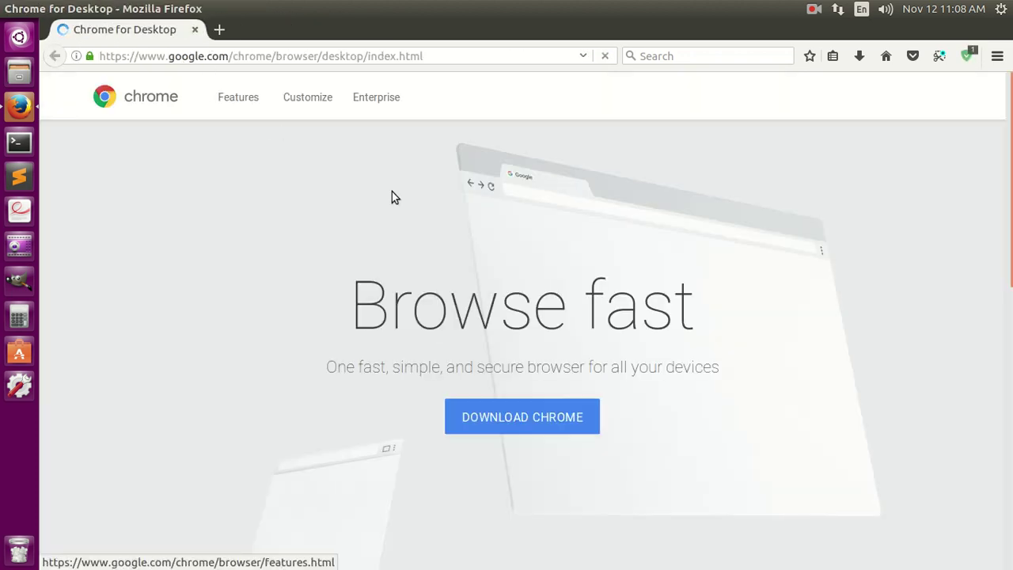
scroll(926, 316, down, 5)
scroll(931, 325, down, 3)
scroll(931, 324, up, 8)
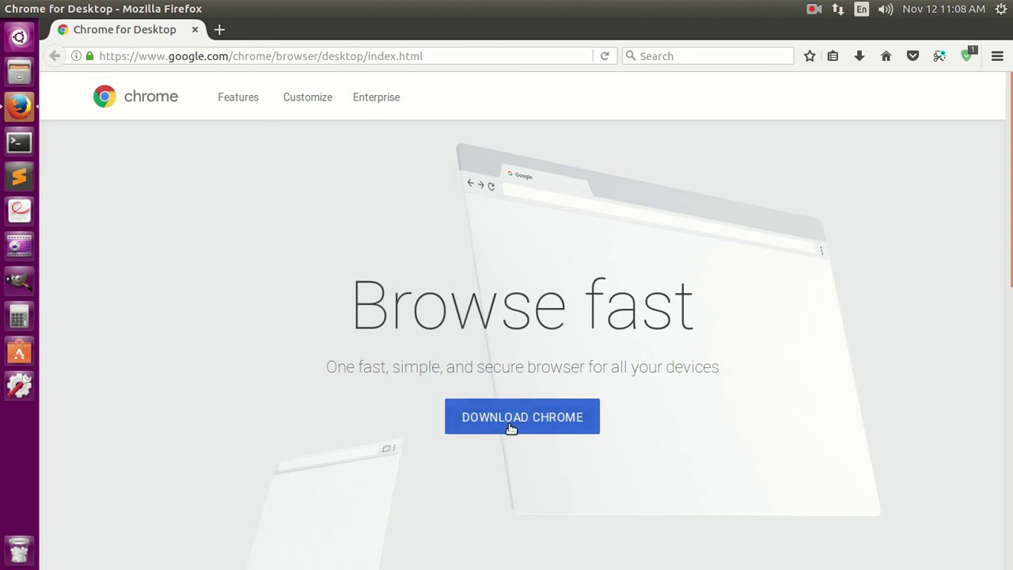
Step: Download Chrome as the 64 bit .deb (For Debian/Ubuntu) package, accepting the terms
click(509, 425)
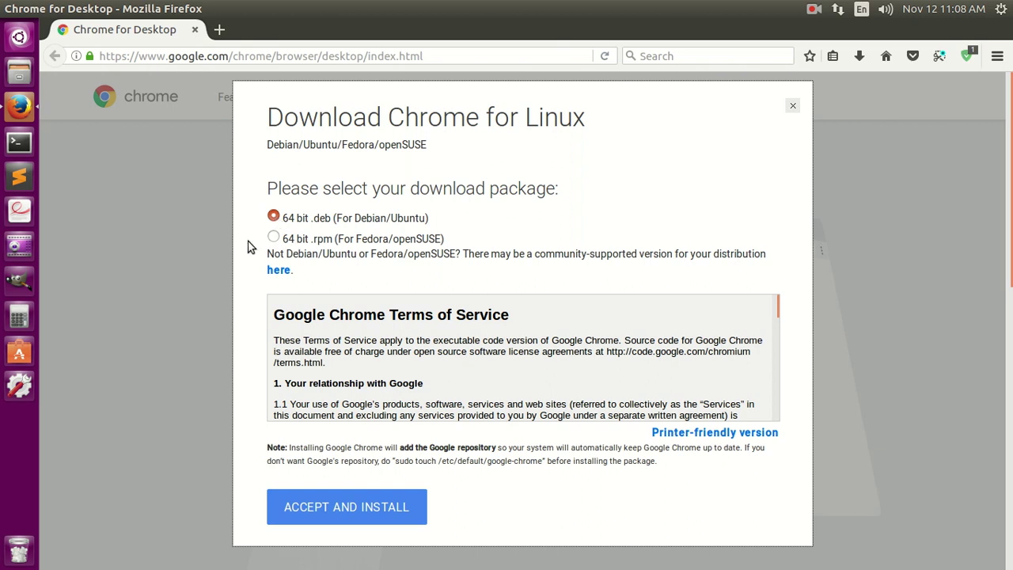
click(367, 518)
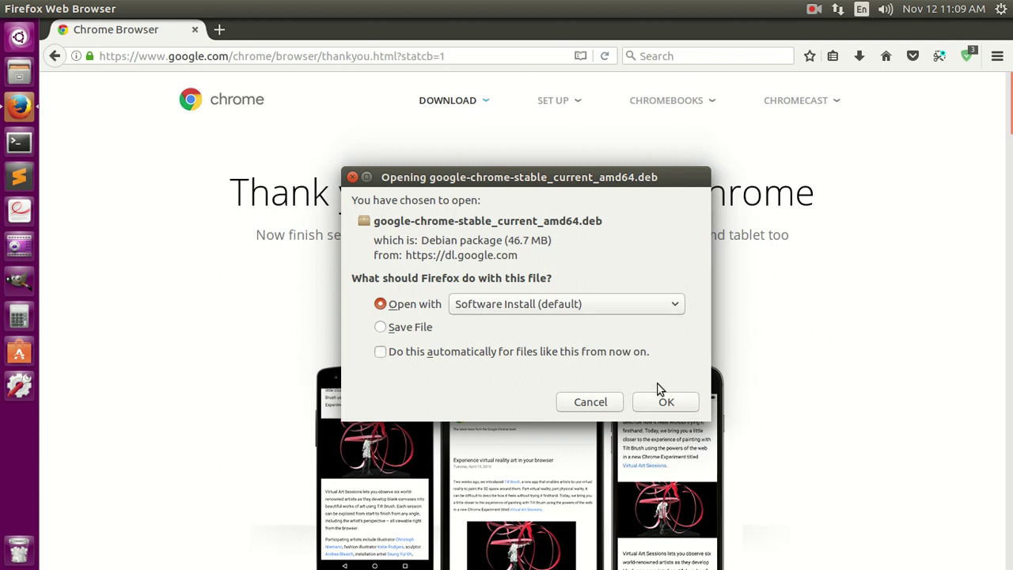
Step: Open google-chrome-stable_current_amd64.deb with Software Install (default)
click(674, 311)
click(675, 259)
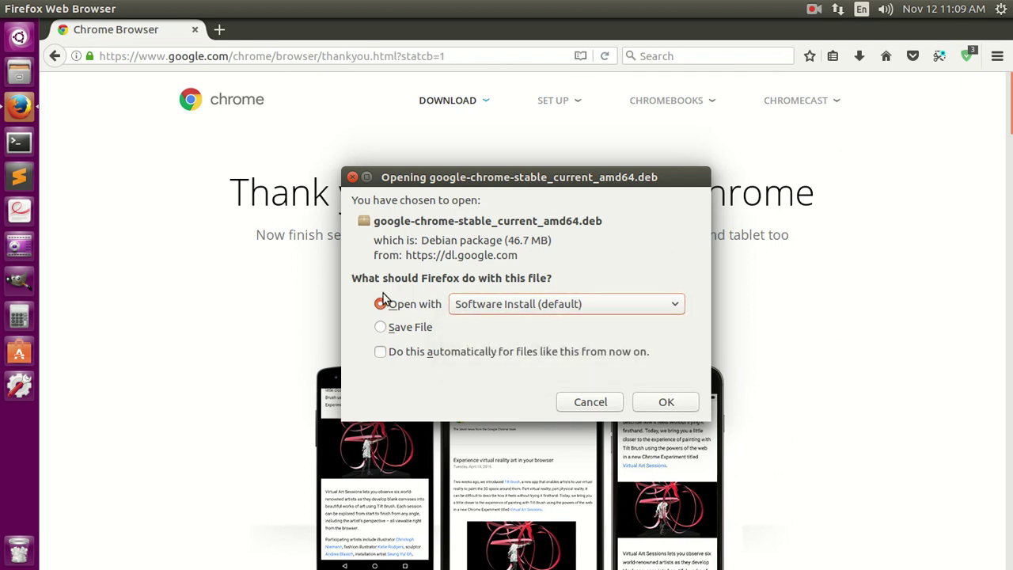
click(663, 404)
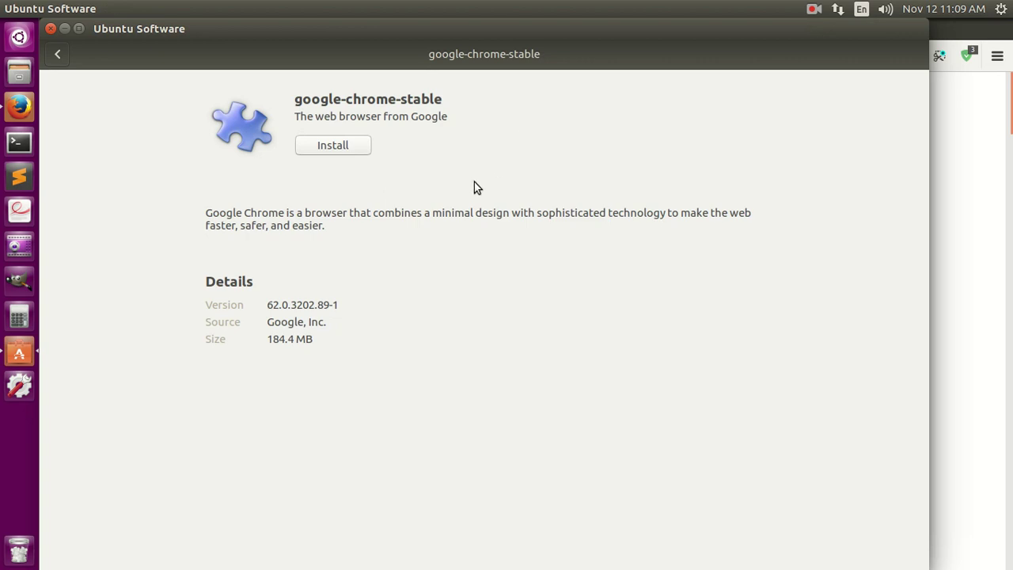
Step: Install google-chrome-stable, entering the account password to authenticate
click(342, 146)
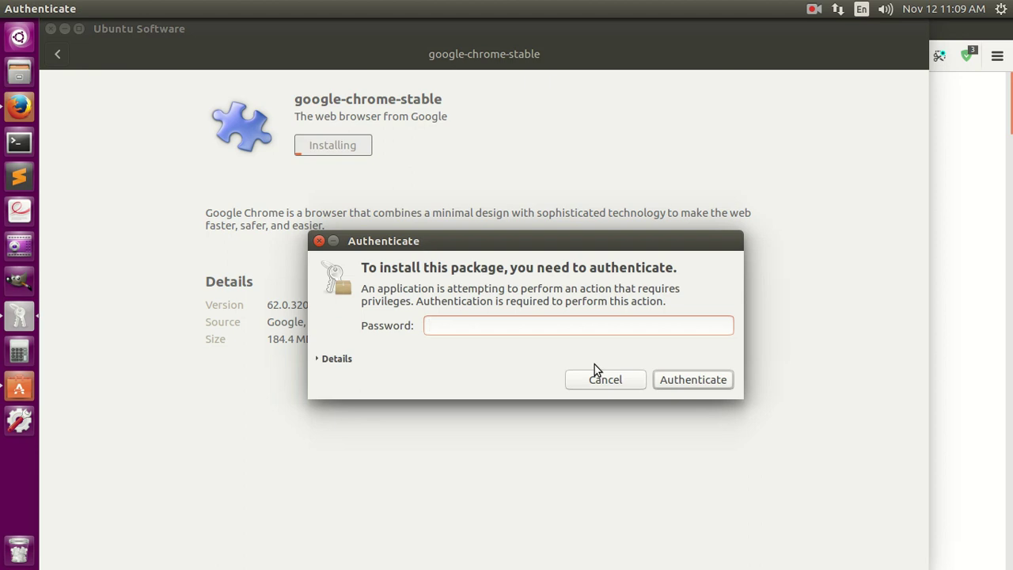
text(******)
key(Return)
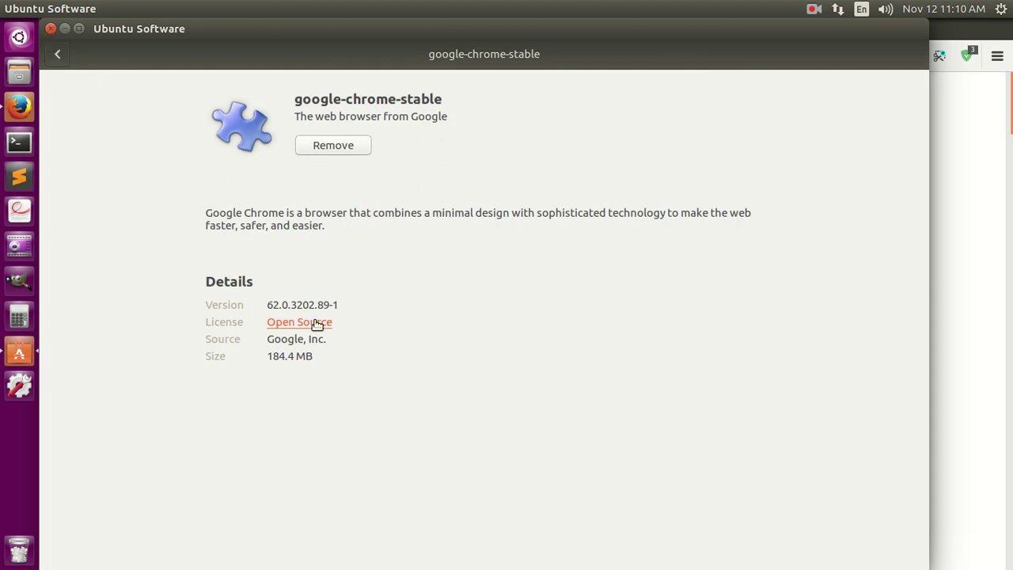
Step: Launch Google Chrome from a Dash search for 'ch' and lock its icon to the launcher
click(14, 45)
text(ch)
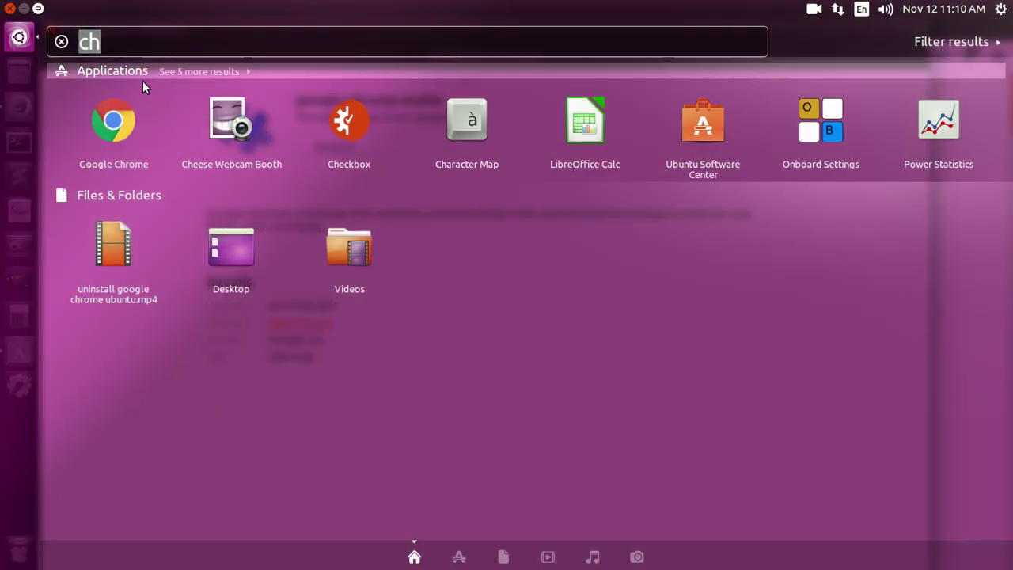
click(119, 123)
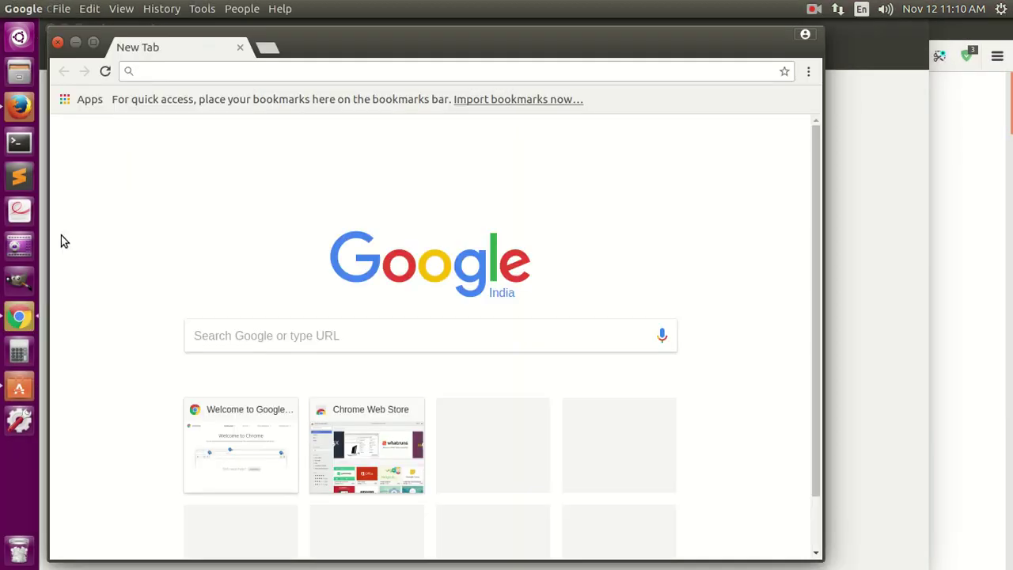
right_click(13, 319)
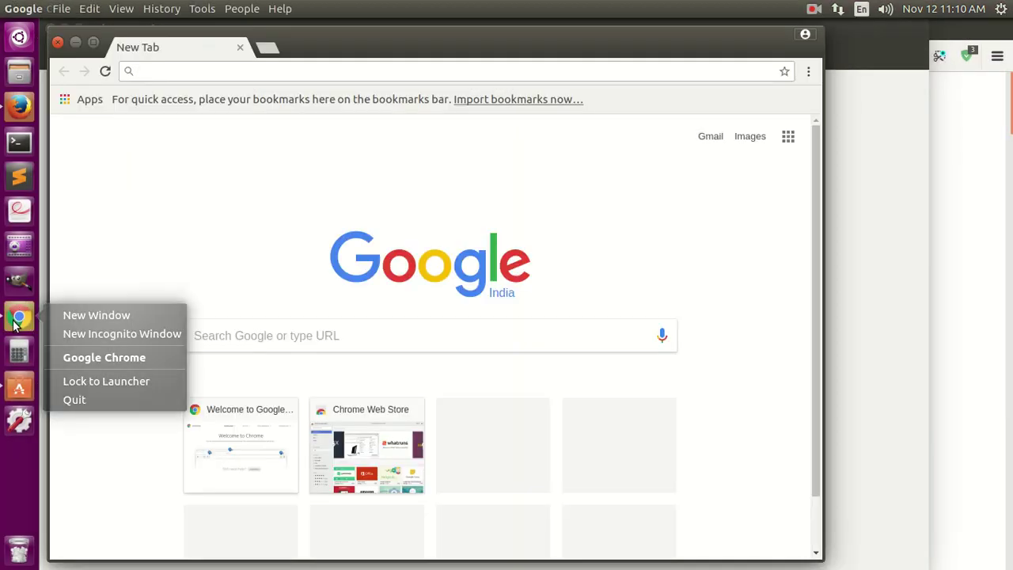
click(102, 382)
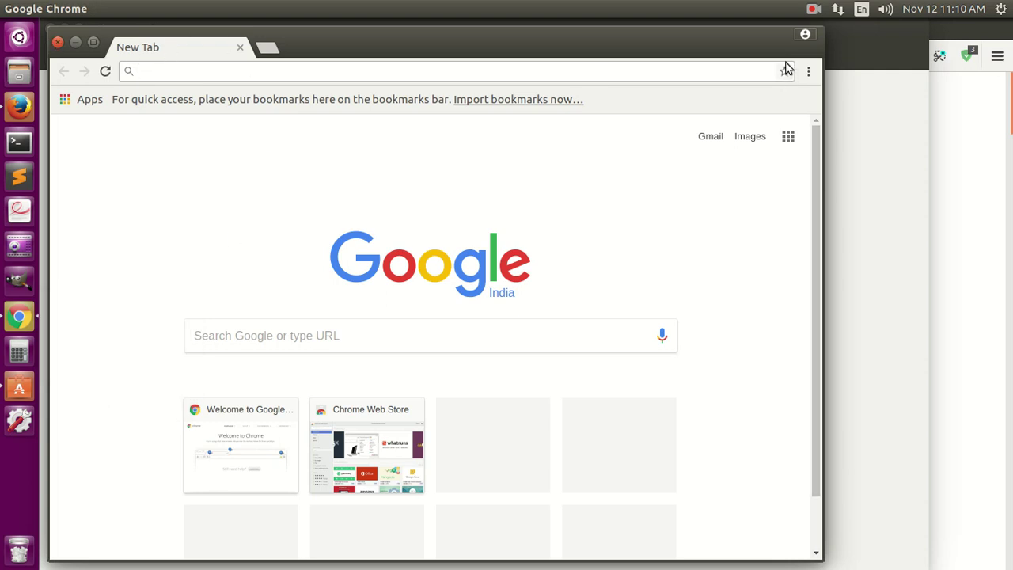
Step: Maximize the Chrome window, clear a stray selection, and focus the address bar
click(93, 42)
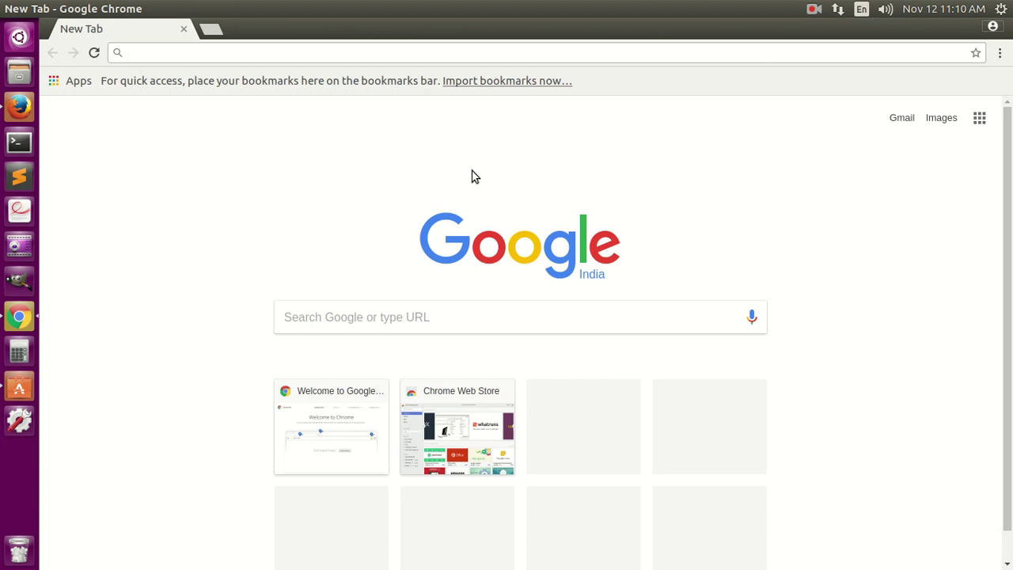
drag(486, 257, 669, 266)
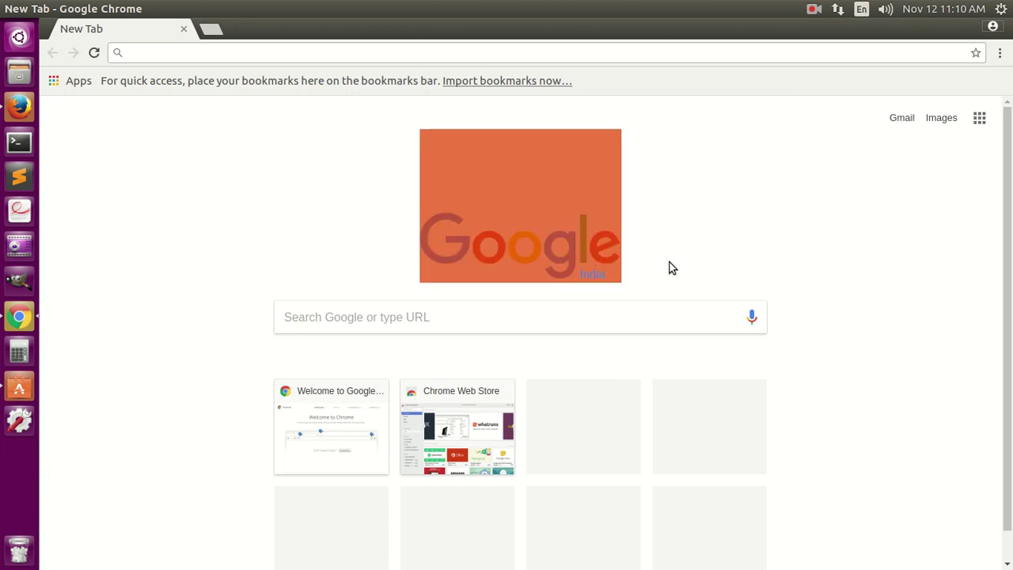
click(723, 234)
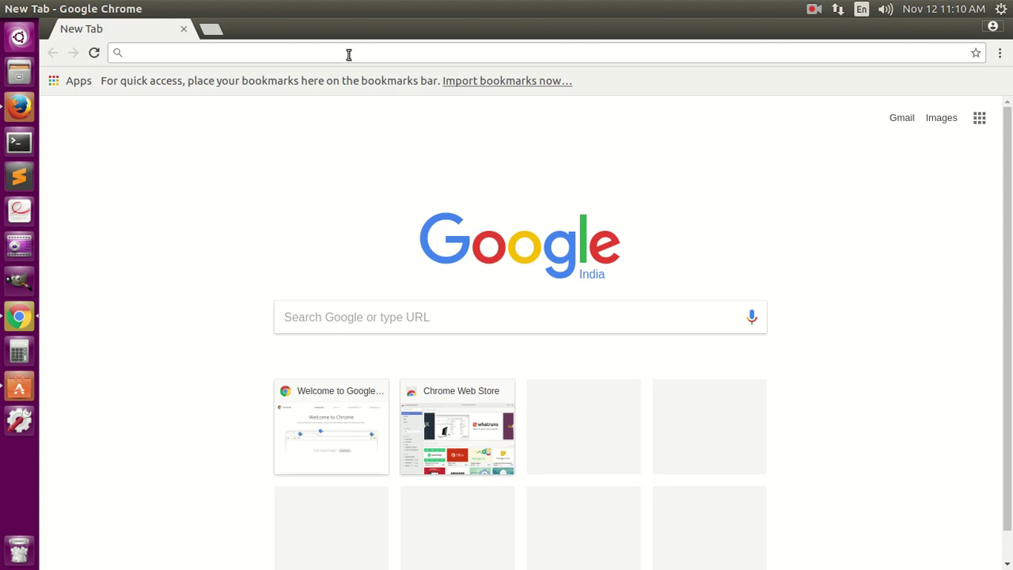
click(572, 58)
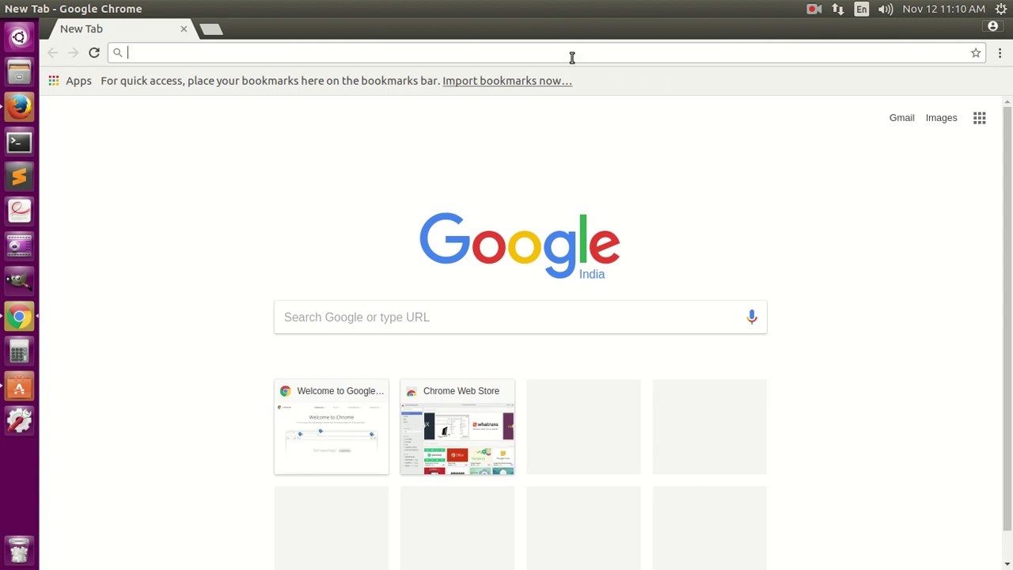